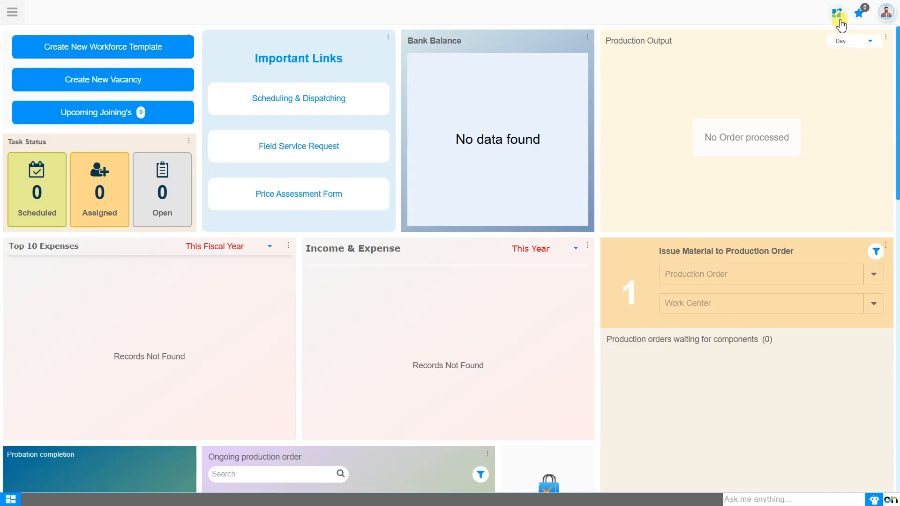
{"action": "left_click", "coordinate": [838, 16]}
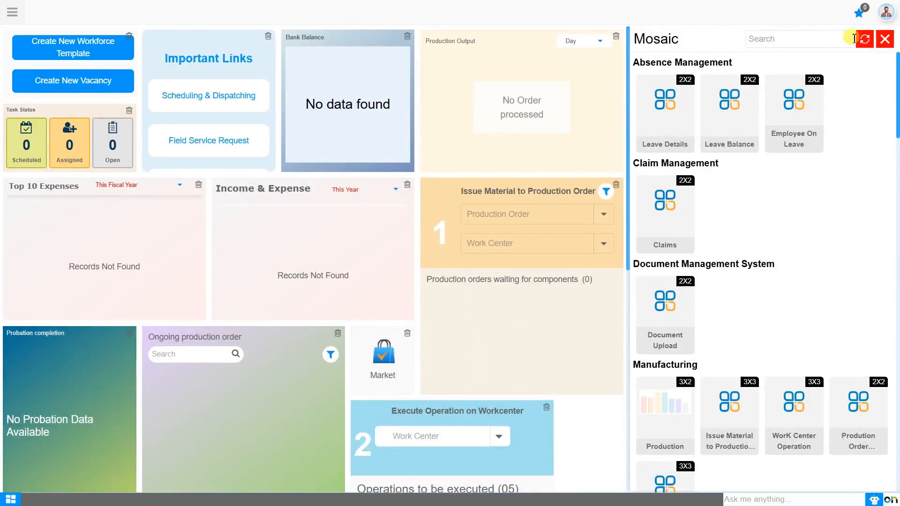
{"action": "left_click", "coordinate": [884, 39]}
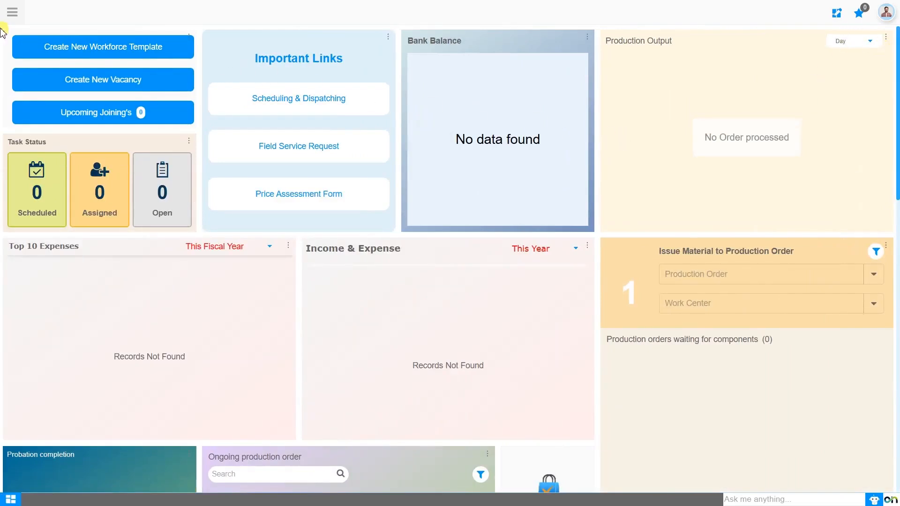
Step: Search the application's screens for "product cat" and choose Product Category from the matches
{"action": "left_click", "coordinate": [15, 19]}
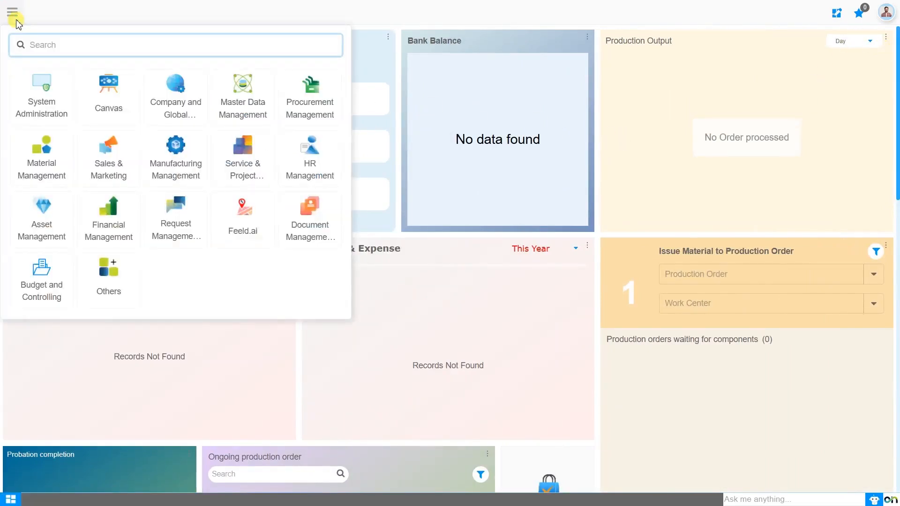
{"action": "type", "text": "product "}
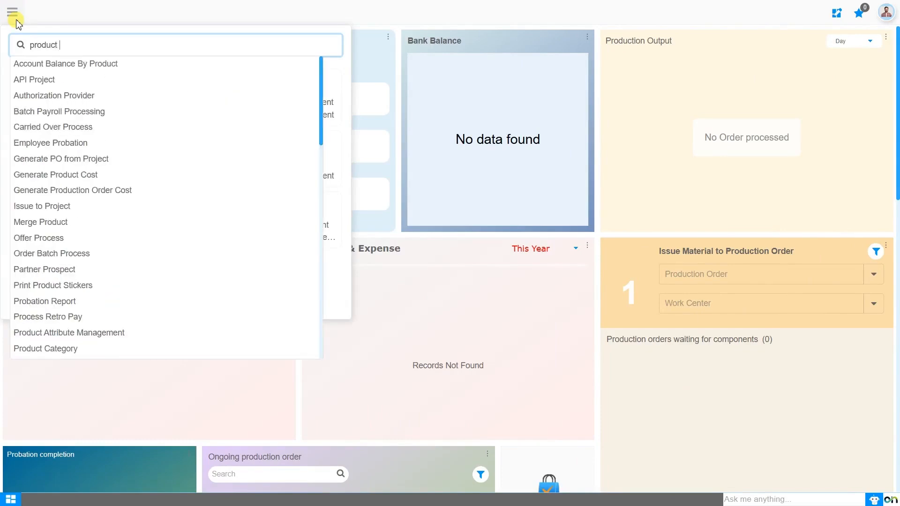
{"action": "type", "text": "cat"}
{"action": "key", "text": "Down"}
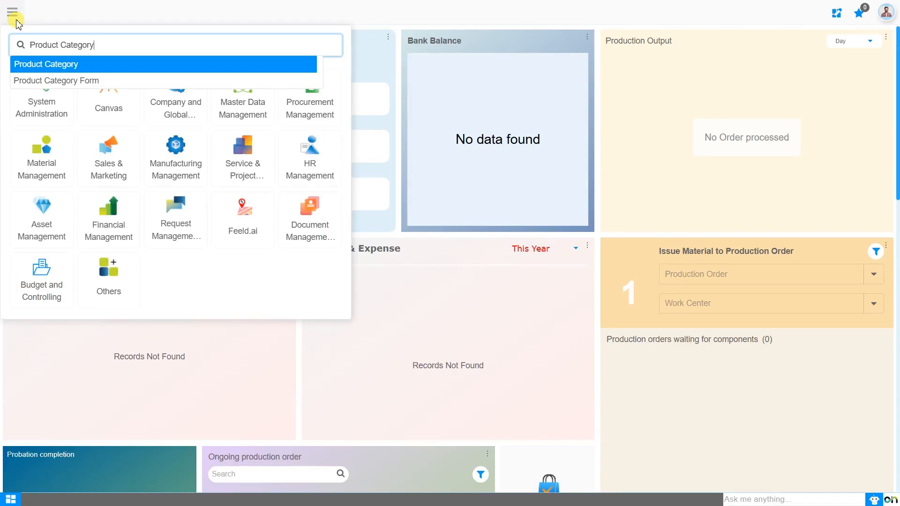
{"action": "key", "text": "Return"}
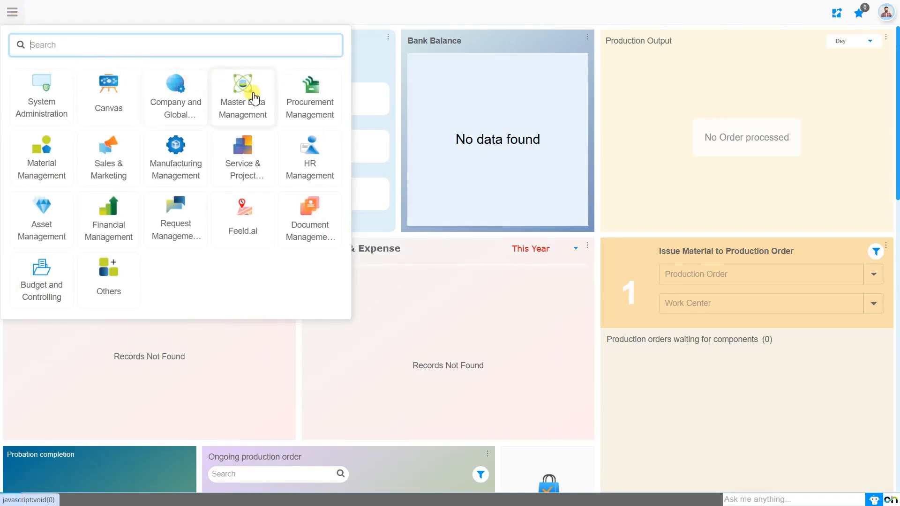
Step: Open the Product Category window from the Product Management section of Master Data Management
{"action": "left_click", "coordinate": [254, 96]}
{"action": "left_click", "coordinate": [323, 20]}
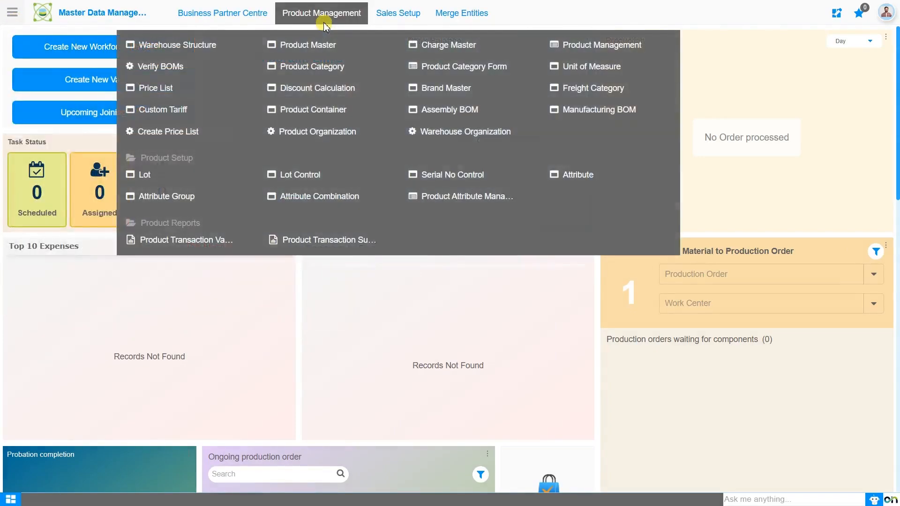
{"action": "left_click", "coordinate": [318, 70]}
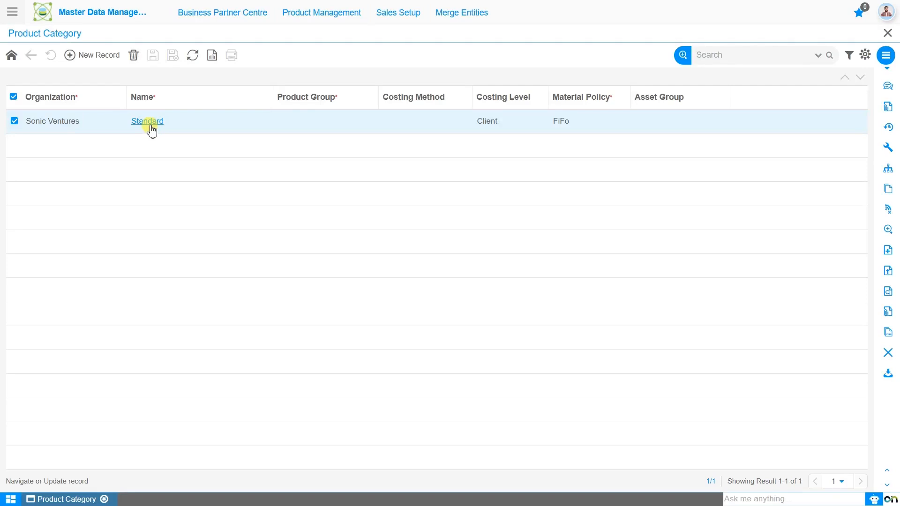
Step: Create a new product category record and set its Organization to *
{"action": "left_click", "coordinate": [89, 61]}
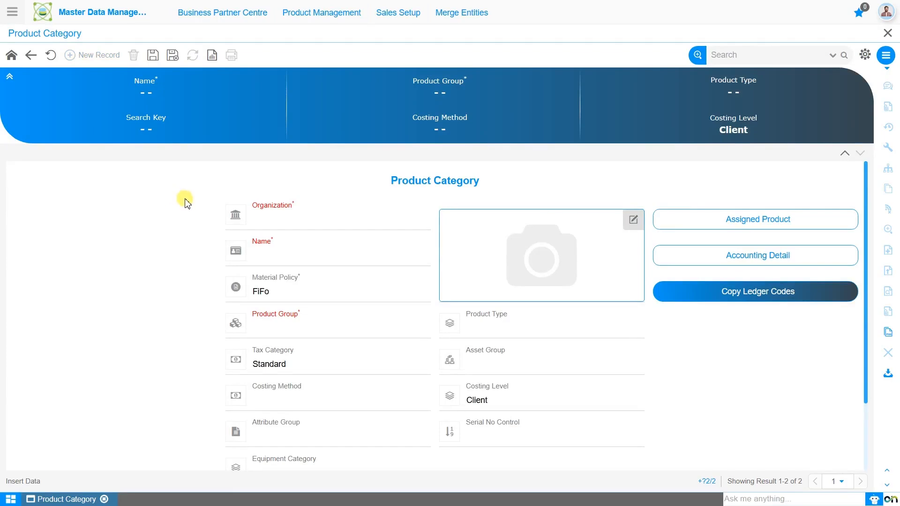
{"action": "left_click", "coordinate": [323, 219]}
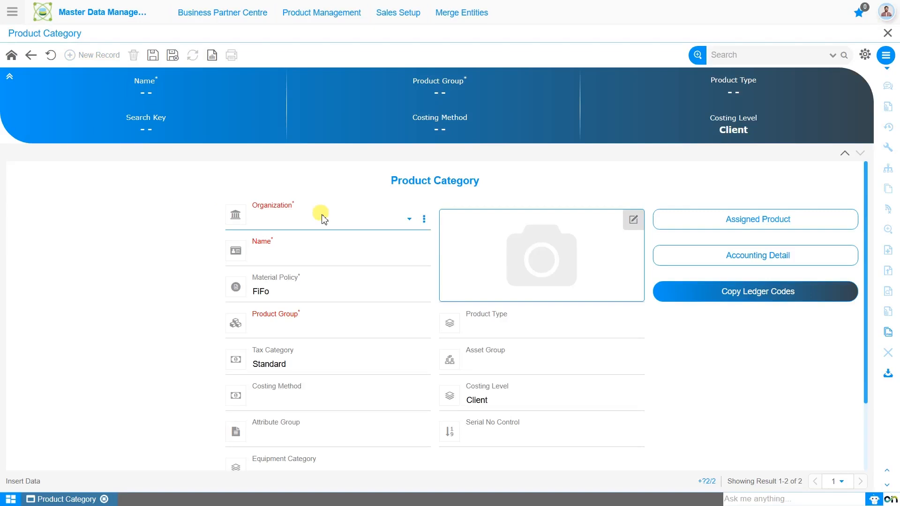
{"action": "left_click", "coordinate": [327, 227]}
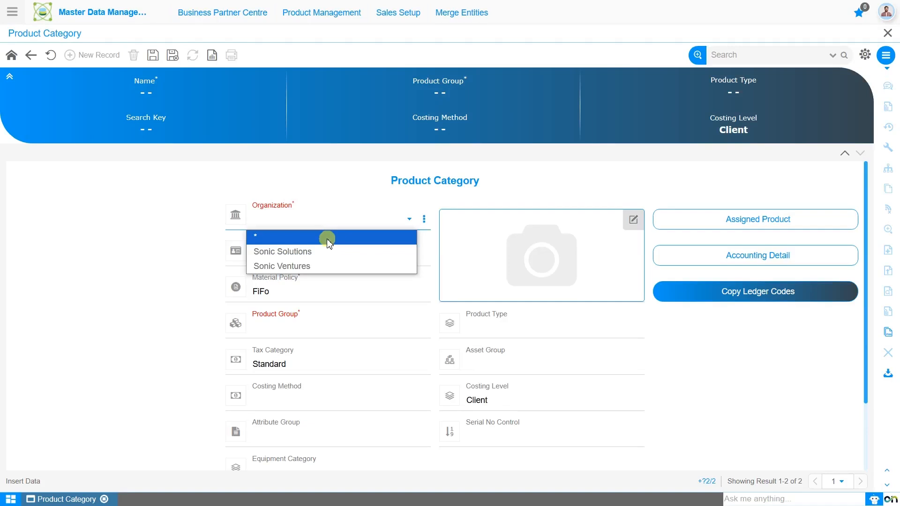
{"action": "left_click", "coordinate": [327, 239]}
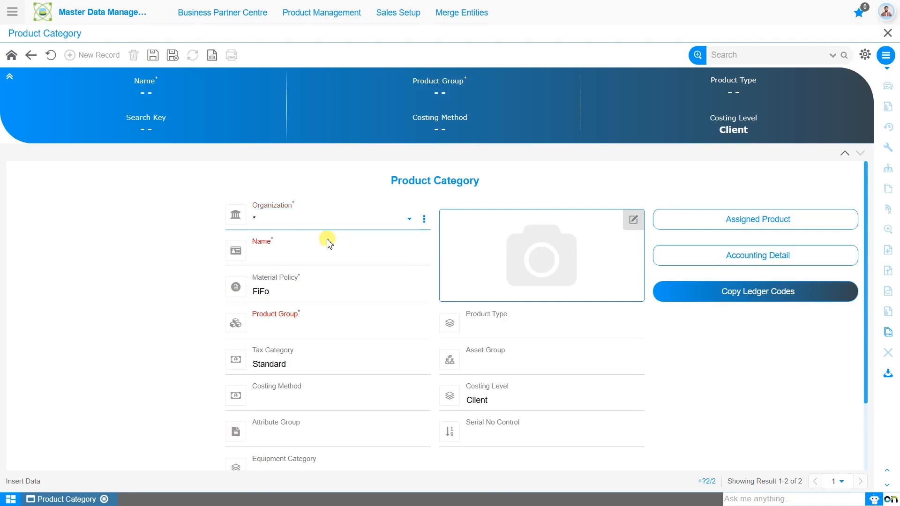
Step: Name the new product category "Mobiles and Accessories"
{"action": "left_click", "coordinate": [325, 252]}
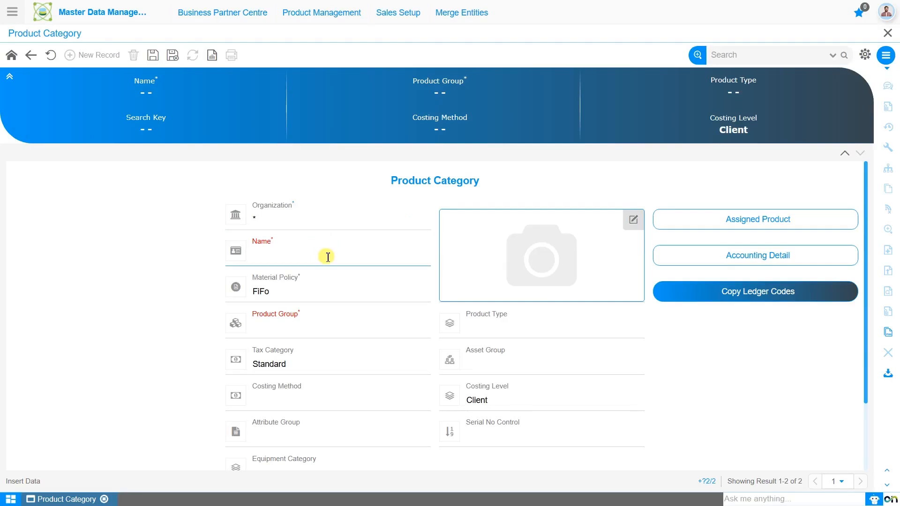
{"action": "type", "text": "Mobiles and Acc"}
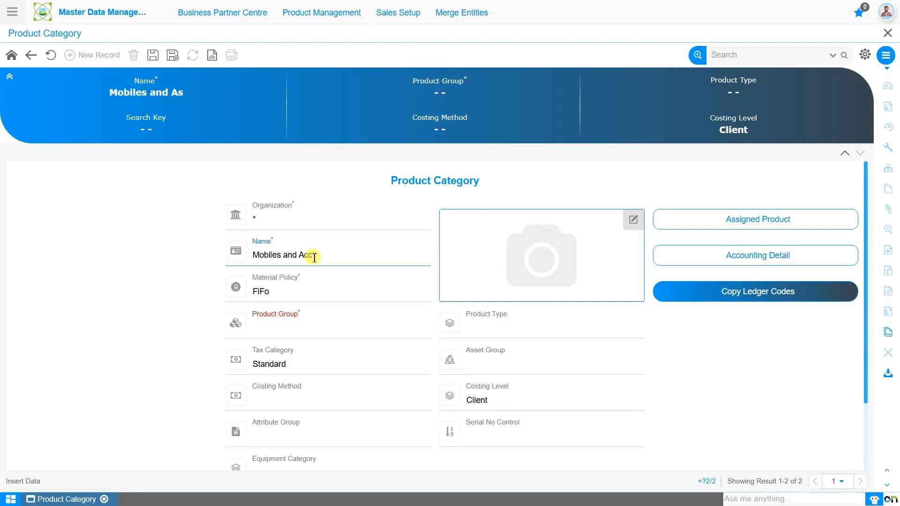
{"action": "type", "text": "essories"}
Step: Set the category's Material Policy to FiFo and its Product Group to Other
{"action": "left_click", "coordinate": [340, 299]}
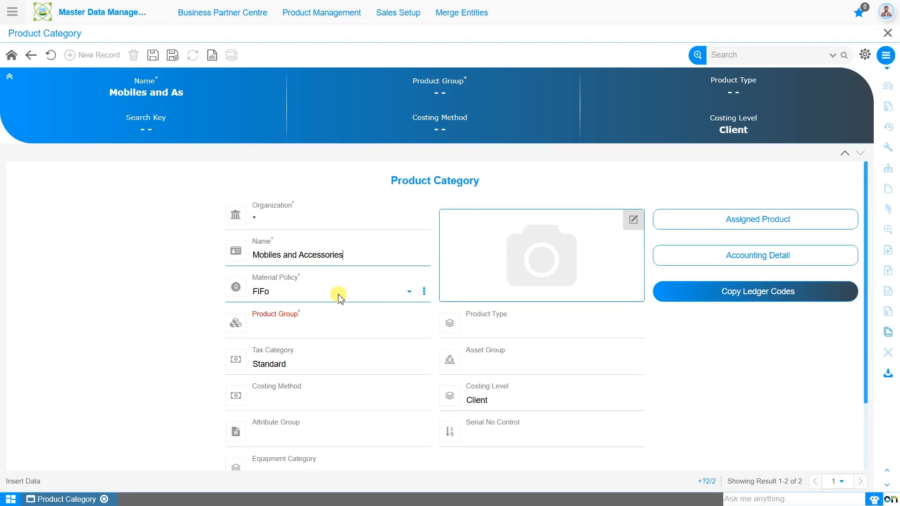
{"action": "left_click", "coordinate": [339, 297]}
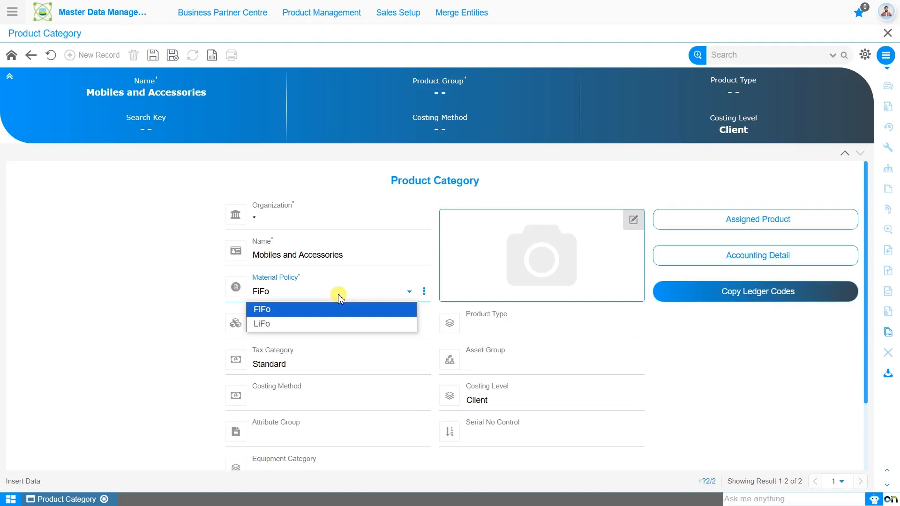
{"action": "key", "text": "Down"}
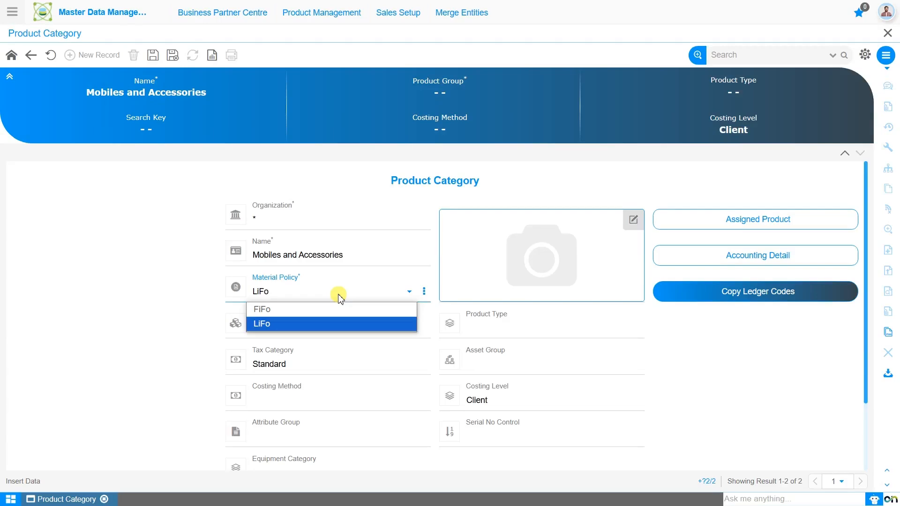
{"action": "left_click", "coordinate": [342, 310]}
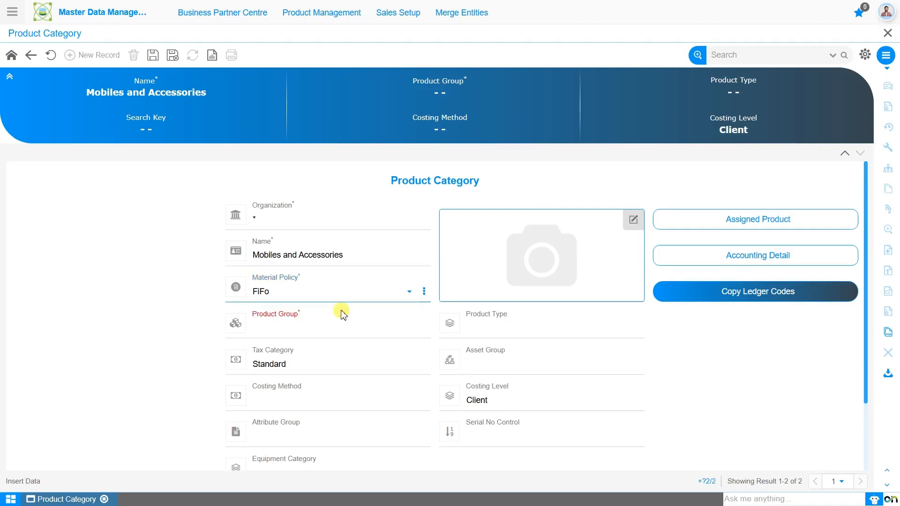
{"action": "left_click", "coordinate": [353, 330]}
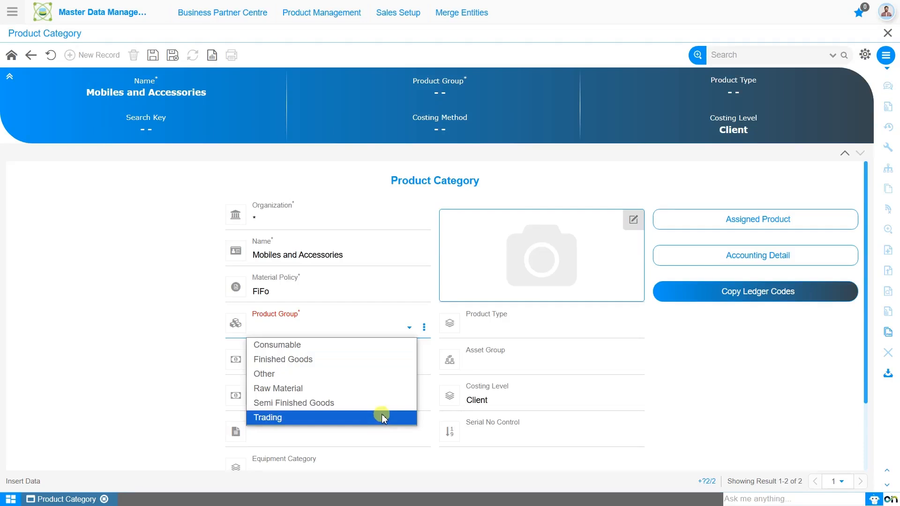
{"action": "left_click", "coordinate": [387, 375]}
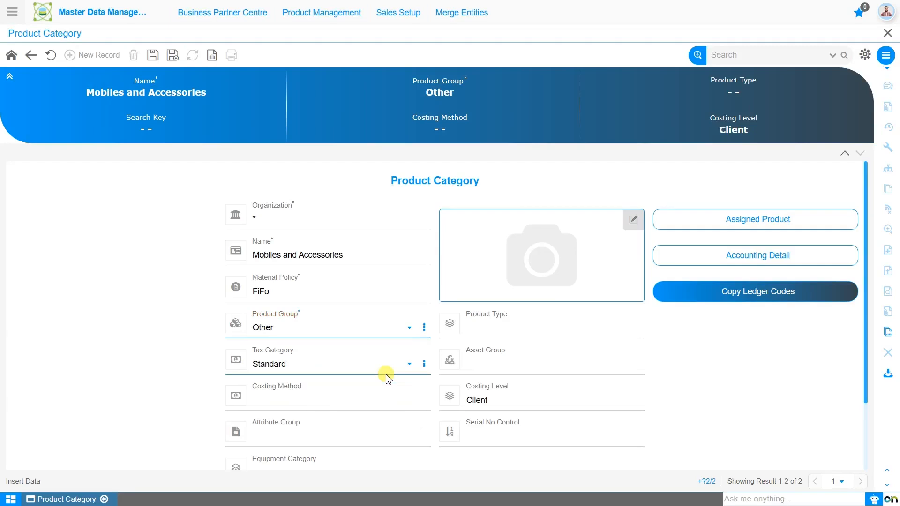
Step: Set the category's Product Type to Item and its Tax Category to Standard Rate 19%
{"action": "left_click", "coordinate": [513, 330]}
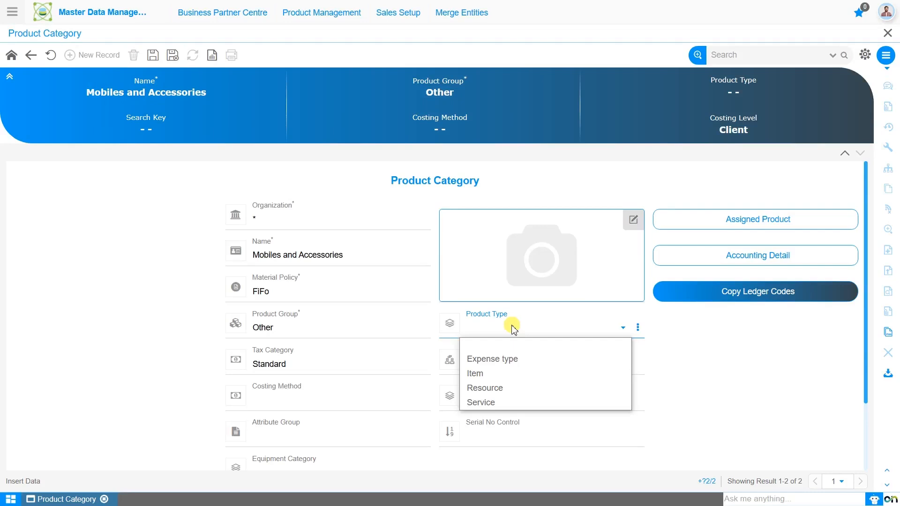
{"action": "left_click", "coordinate": [509, 375]}
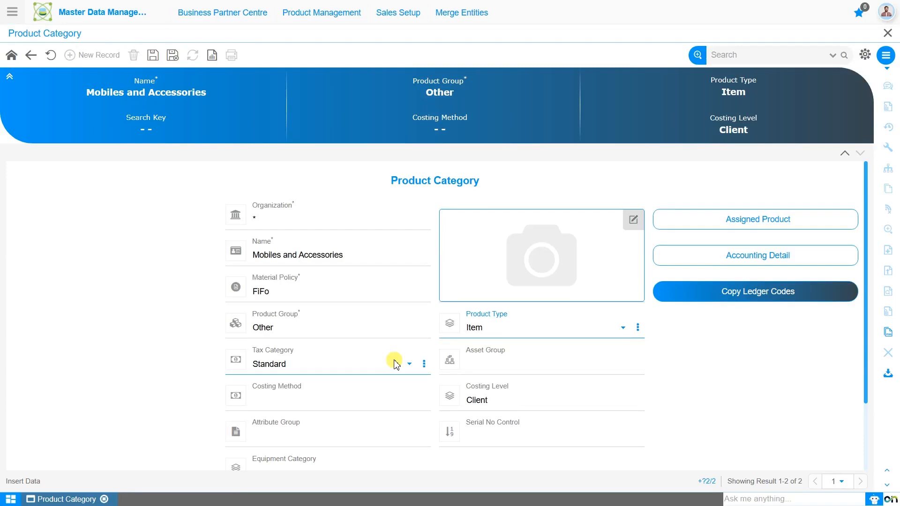
{"action": "left_click", "coordinate": [376, 371]}
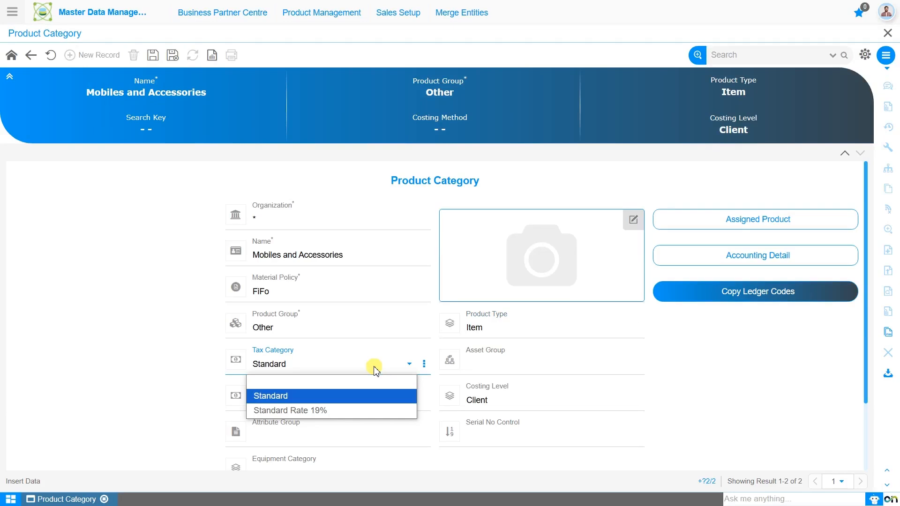
{"action": "left_click", "coordinate": [368, 410]}
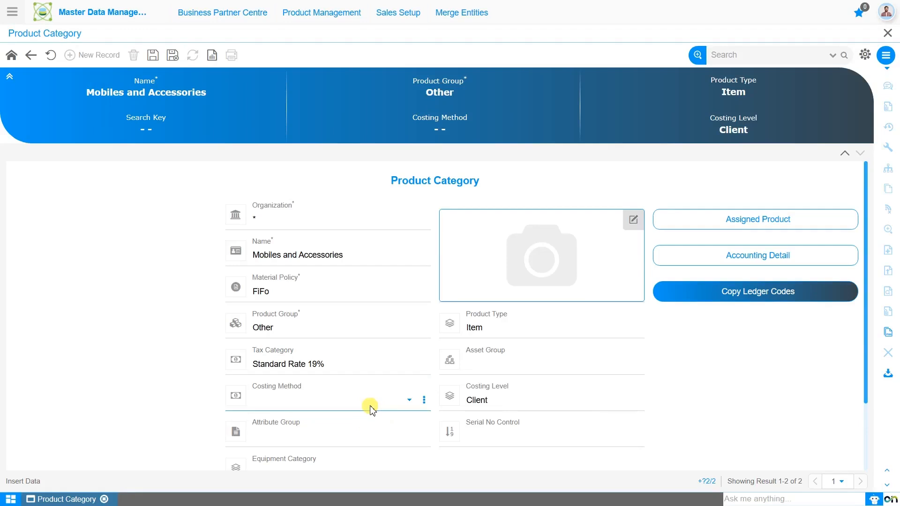
Step: Set the category's Costing Method to Weighted Average Cost
{"action": "left_click", "coordinate": [370, 409]}
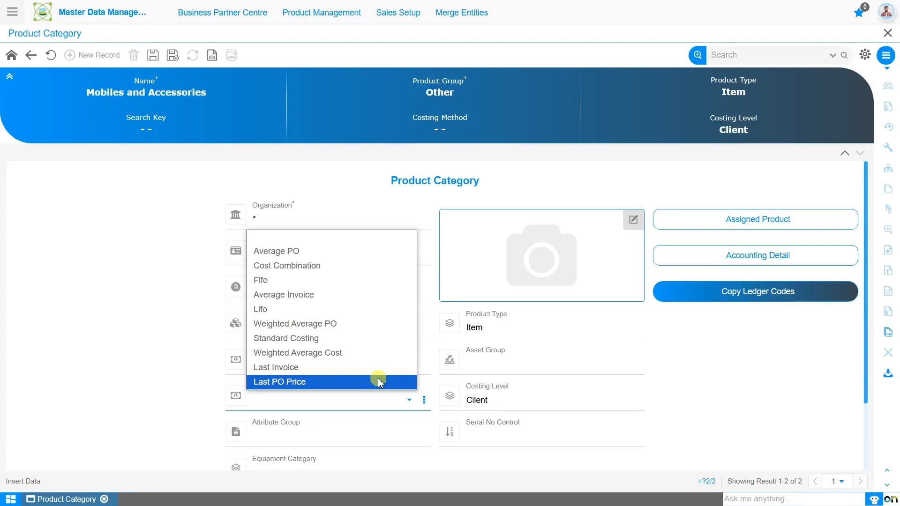
{"action": "left_click", "coordinate": [328, 242]}
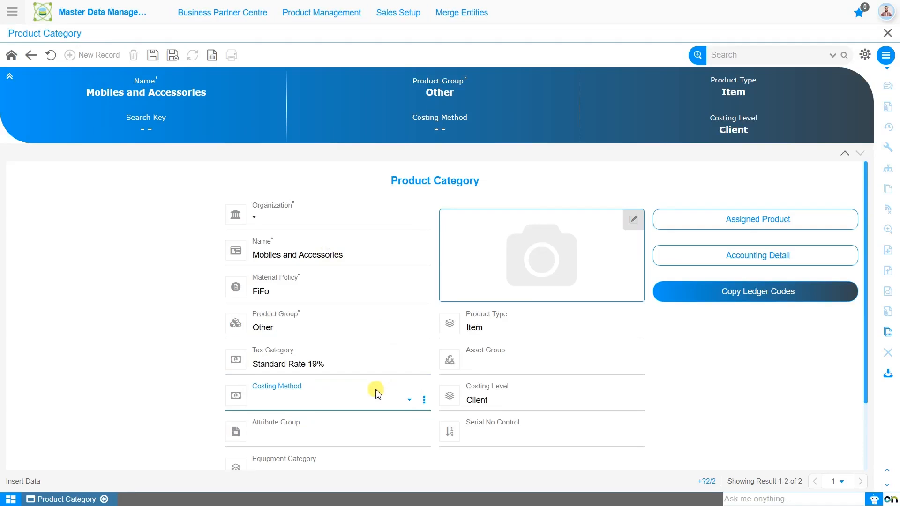
{"action": "scroll", "coordinate": [382, 397], "scroll_direction": "down", "scroll_amount": 1}
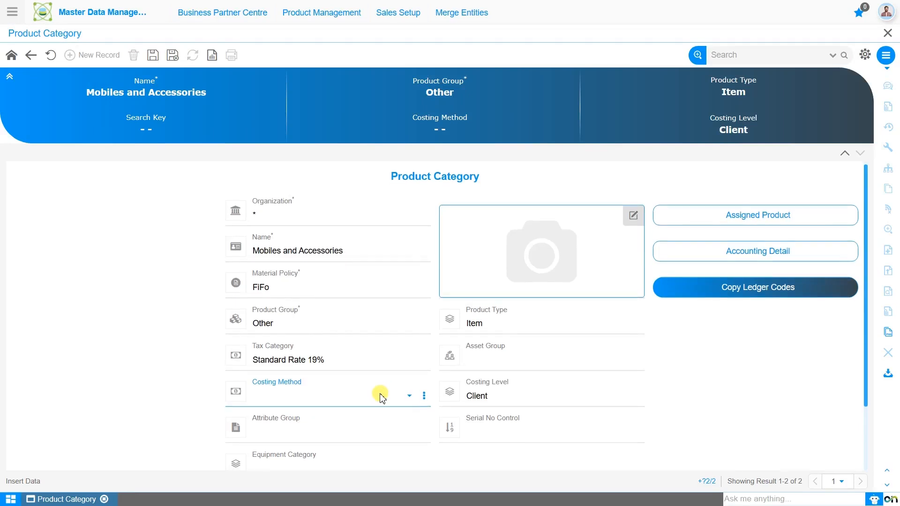
{"action": "scroll", "coordinate": [382, 397], "scroll_direction": "up", "scroll_amount": 1}
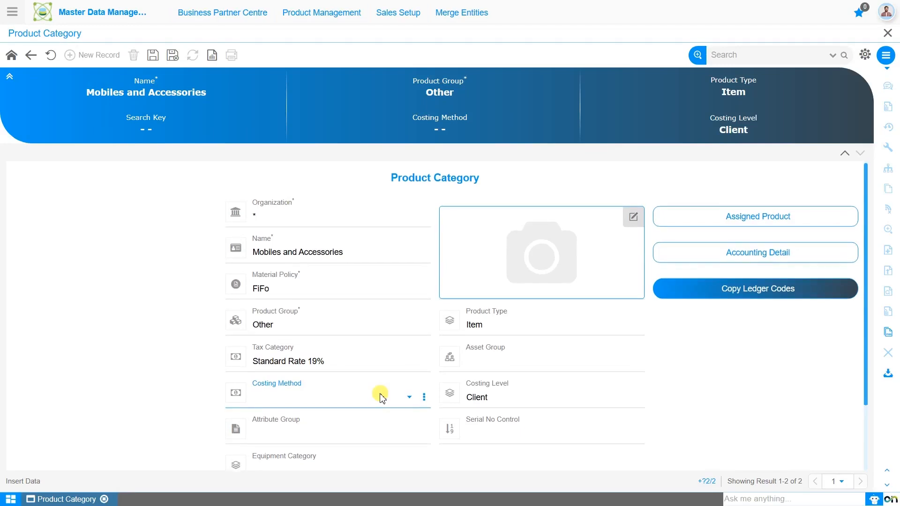
{"action": "left_click", "coordinate": [382, 397]}
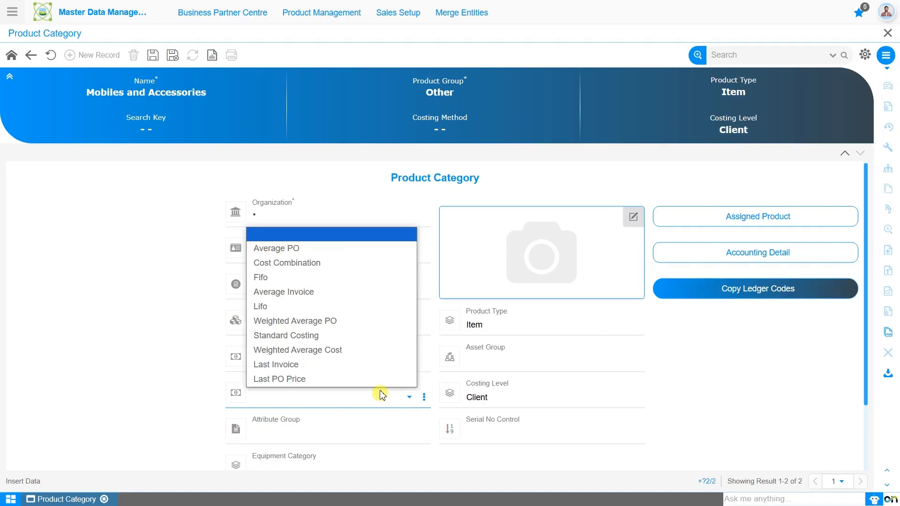
{"action": "left_click", "coordinate": [367, 351]}
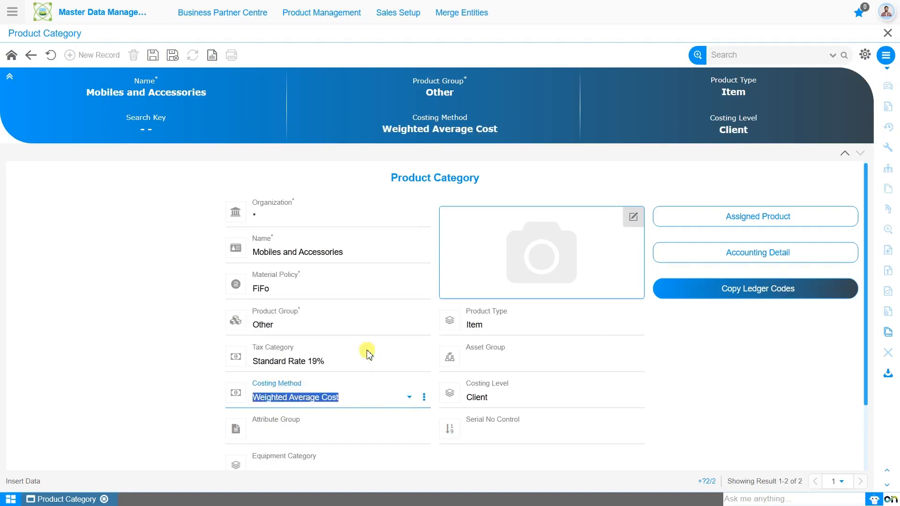
Step: Try Org + Batch as the category's Costing Level, and set it back to Client
{"action": "left_click", "coordinate": [553, 405]}
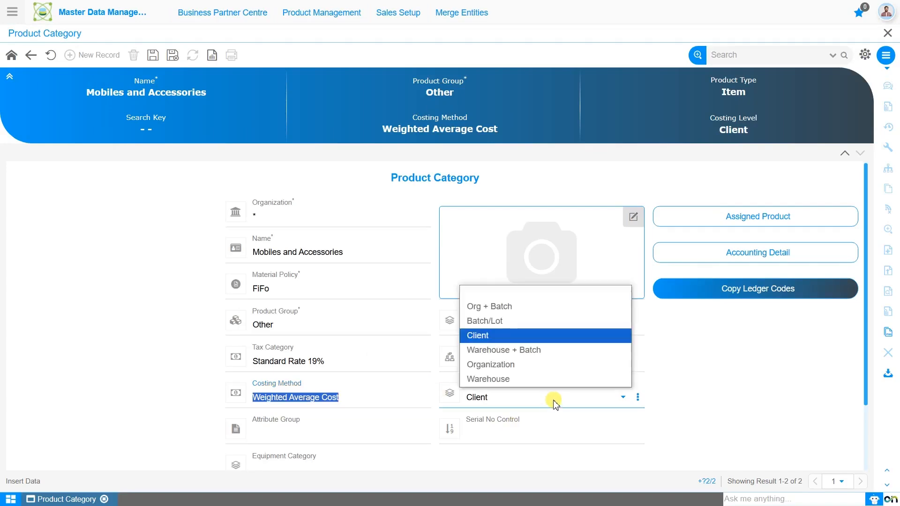
{"action": "left_click", "coordinate": [527, 311]}
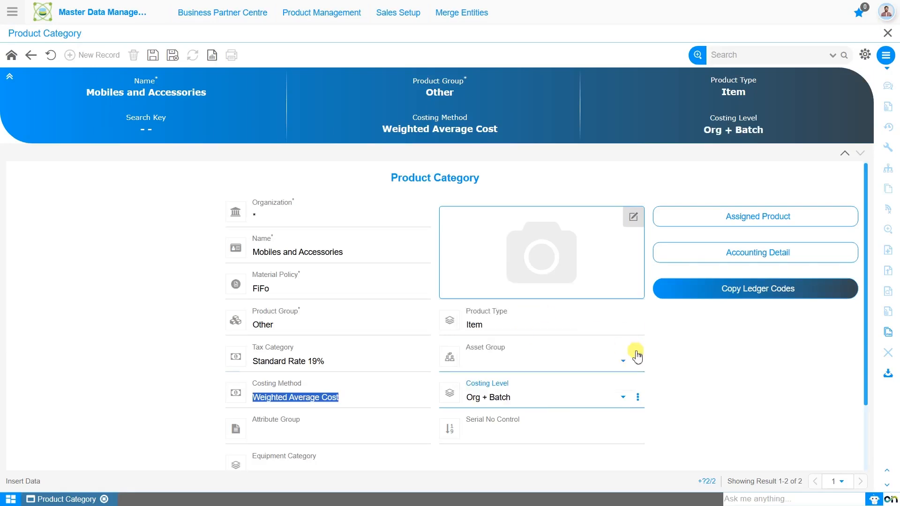
{"action": "left_click", "coordinate": [587, 405]}
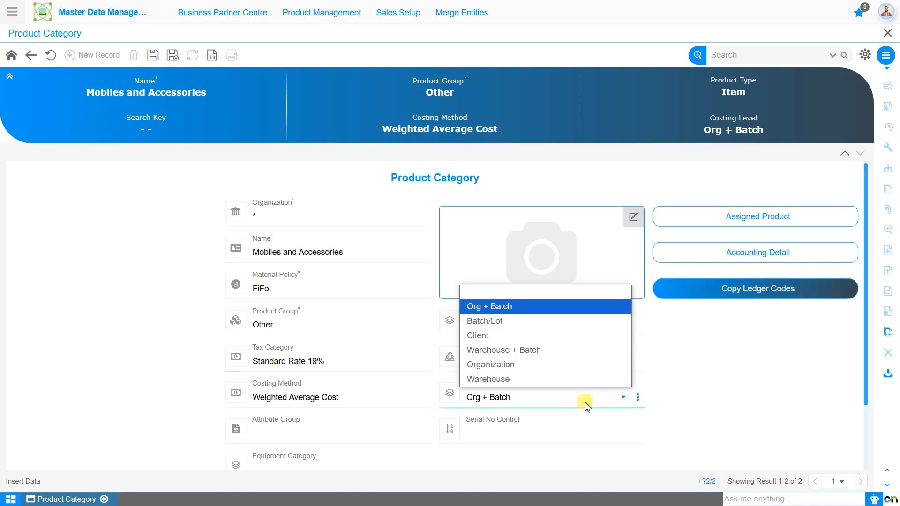
{"action": "key", "text": "Down"}
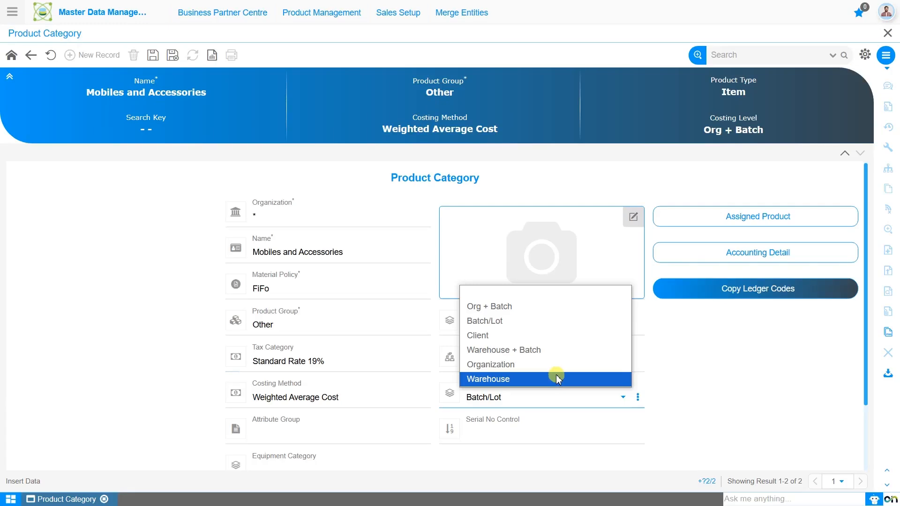
{"action": "left_click", "coordinate": [548, 336]}
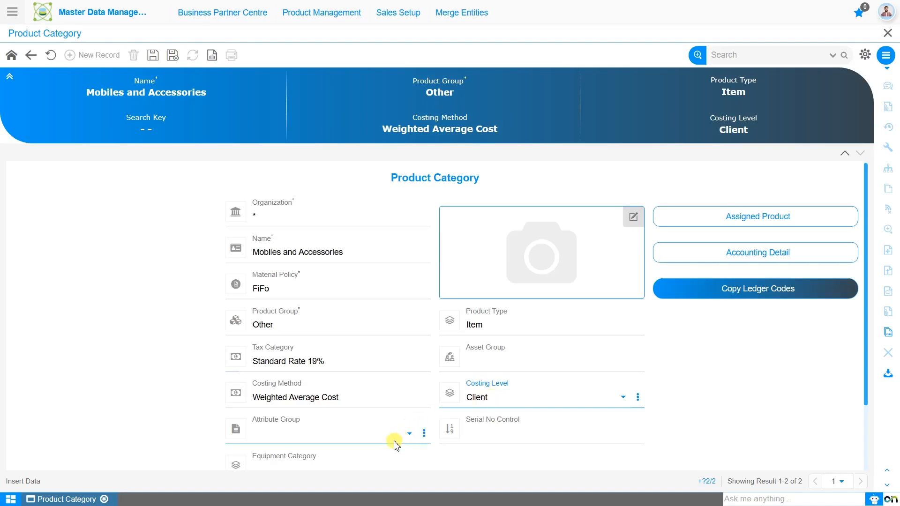
Step: Examine the category's Attribute Group choices and the remaining settings, including the Equipment Category, Purchased To Order, Consumable and Active options
{"action": "scroll", "coordinate": [395, 443], "scroll_direction": "down", "scroll_amount": 1}
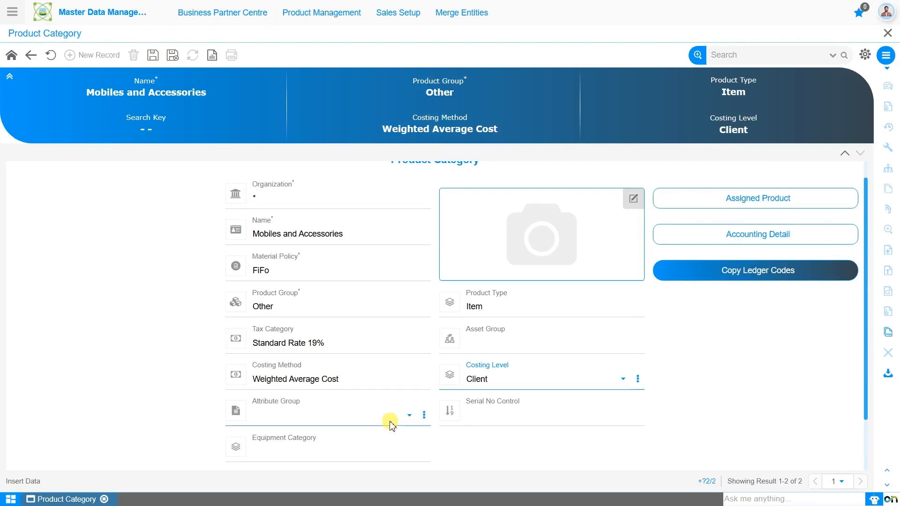
{"action": "left_click", "coordinate": [385, 422]}
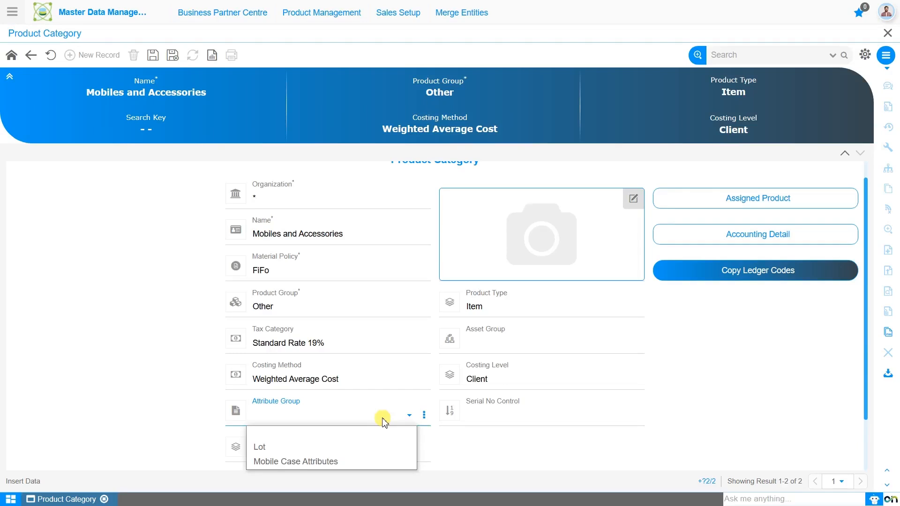
{"action": "left_click", "coordinate": [383, 418]}
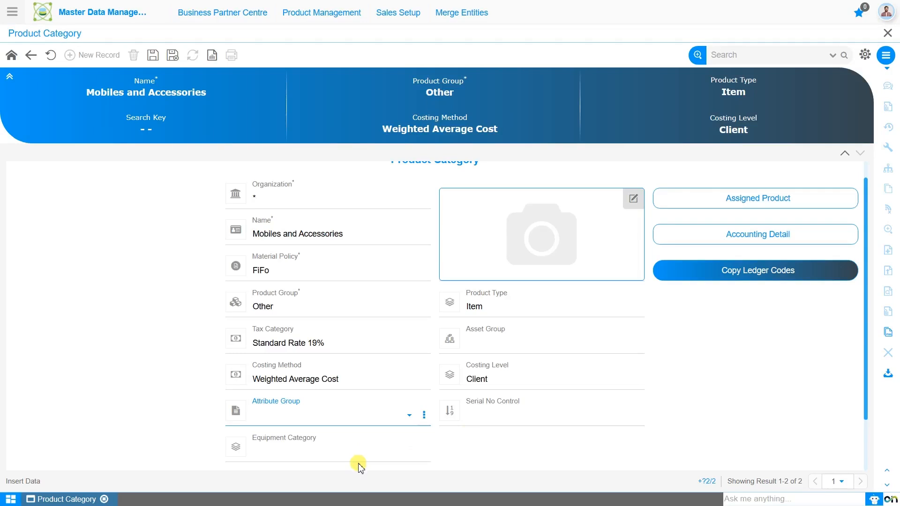
{"action": "scroll", "coordinate": [360, 468], "scroll_direction": "down", "scroll_amount": 1}
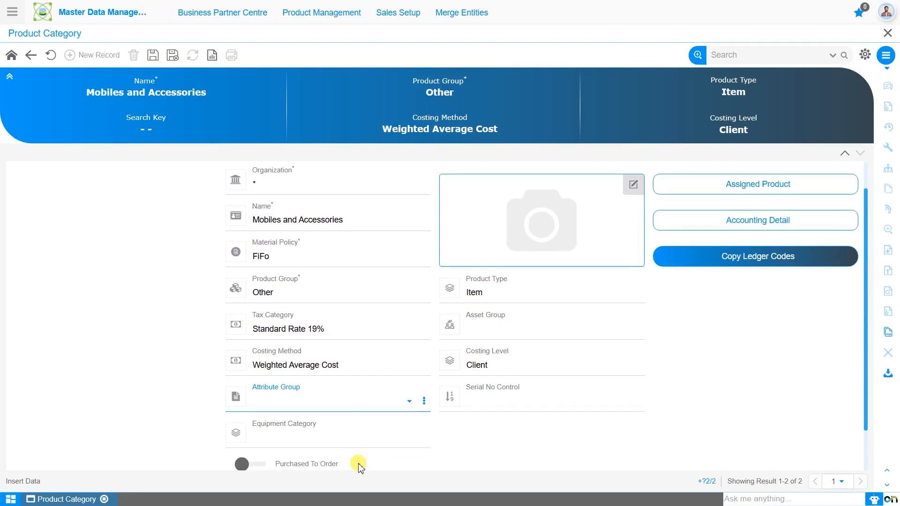
{"action": "scroll", "coordinate": [360, 468], "scroll_direction": "down", "scroll_amount": 1}
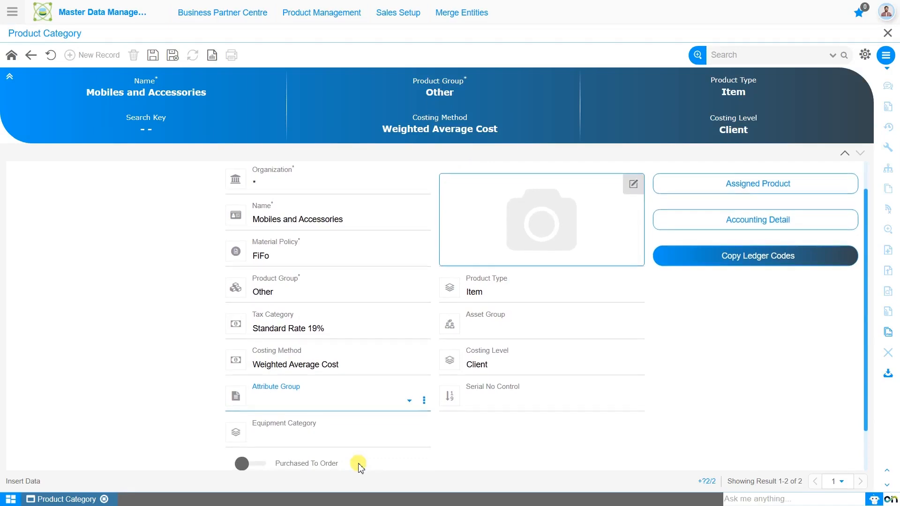
{"action": "scroll", "coordinate": [360, 468], "scroll_direction": "down", "scroll_amount": 1}
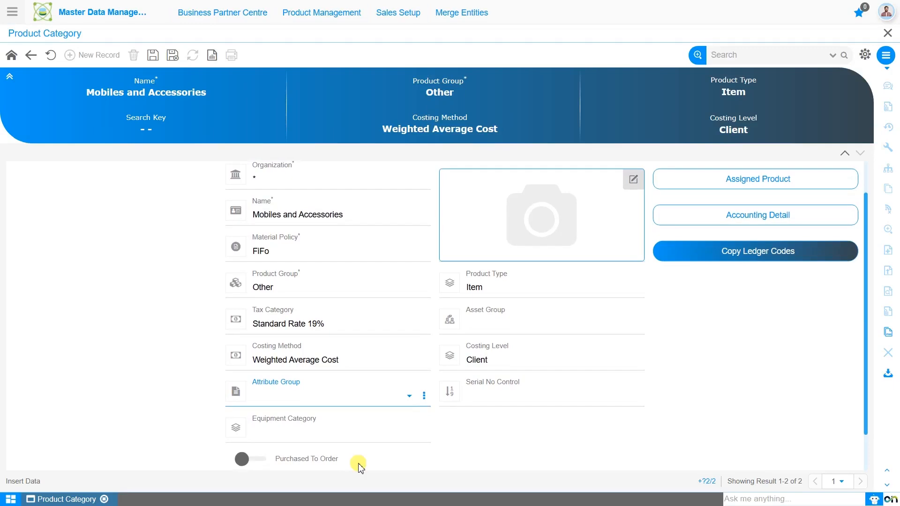
{"action": "scroll", "coordinate": [358, 467], "scroll_direction": "down", "scroll_amount": 1}
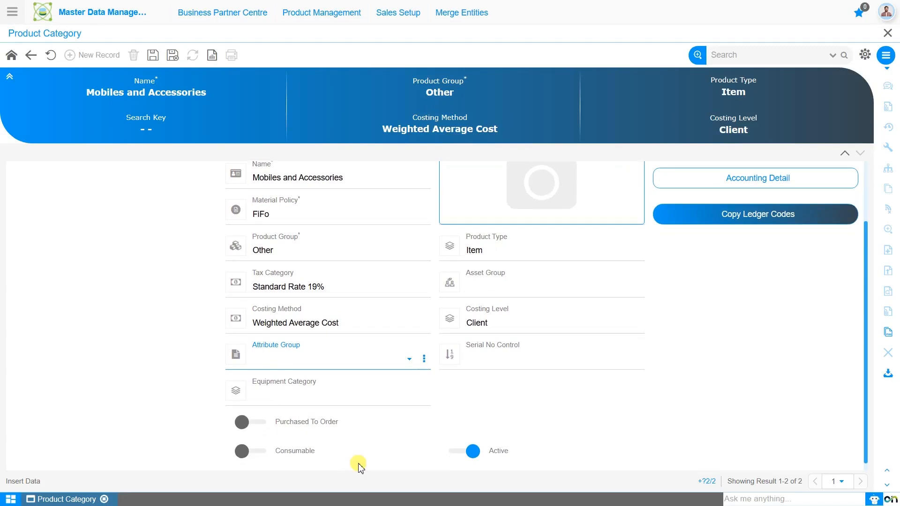
{"action": "scroll", "coordinate": [378, 448], "scroll_direction": "down", "scroll_amount": 1}
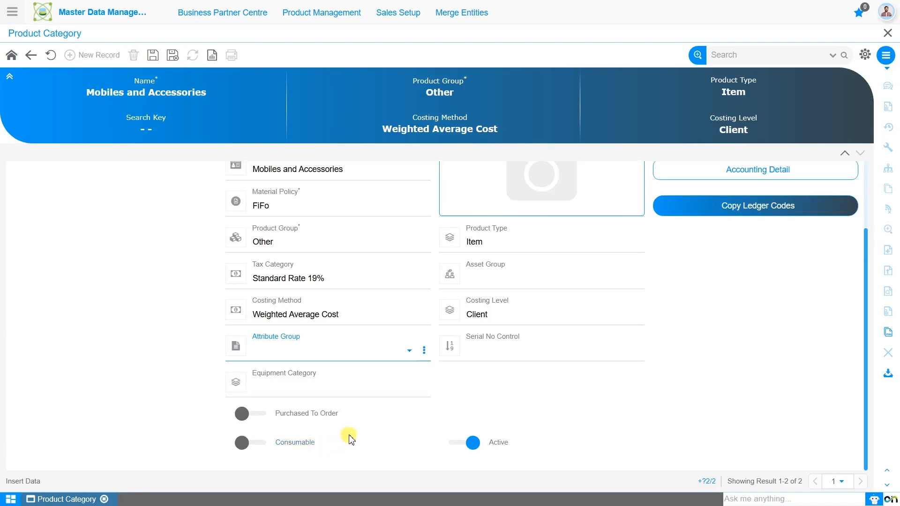
Step: Save the new Mobiles and Accessories category record
{"action": "scroll", "coordinate": [287, 331], "scroll_direction": "up", "scroll_amount": 2}
{"action": "left_click", "coordinate": [152, 59]}
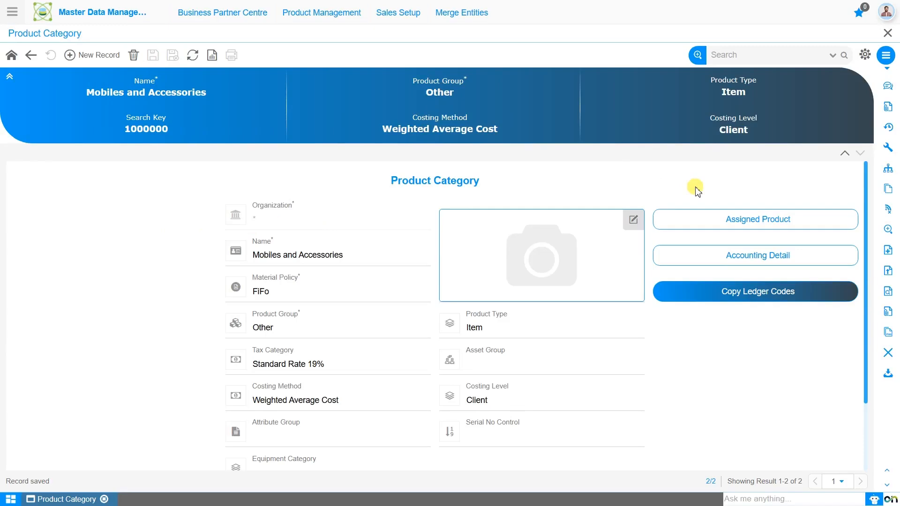
Step: View the products assigned to the Mobiles and Accessories category and return to the category record
{"action": "left_click", "coordinate": [727, 225]}
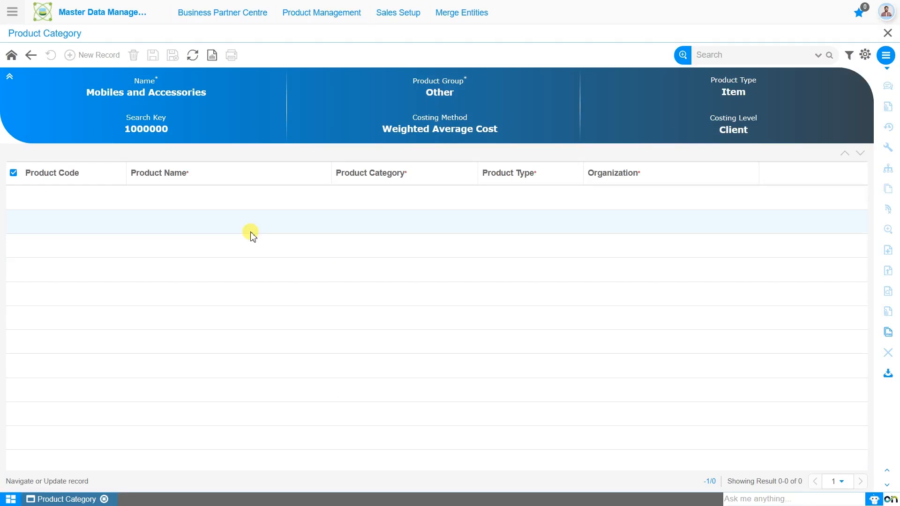
{"action": "left_click", "coordinate": [12, 56]}
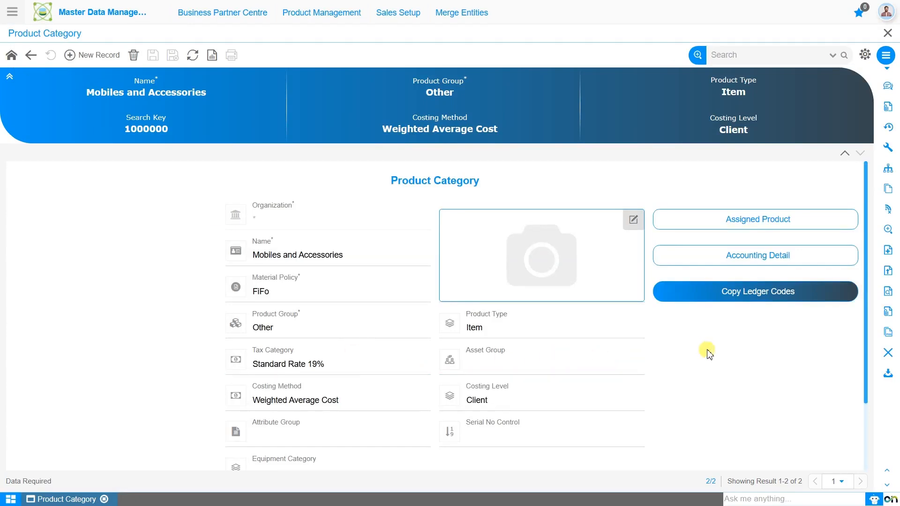
Step: Try to open the category's Accounting Detail, and run Copy Ledger Codes for the category
{"action": "left_click", "coordinate": [765, 262]}
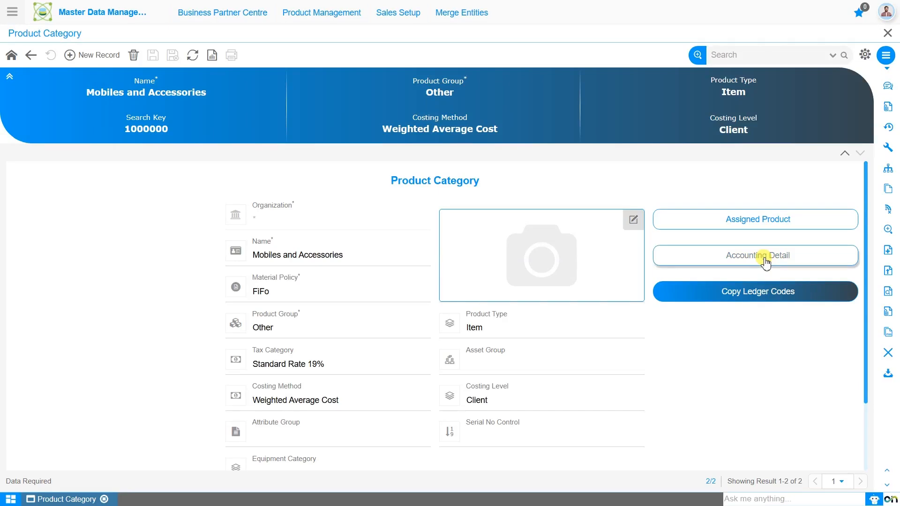
{"action": "left_click", "coordinate": [770, 295]}
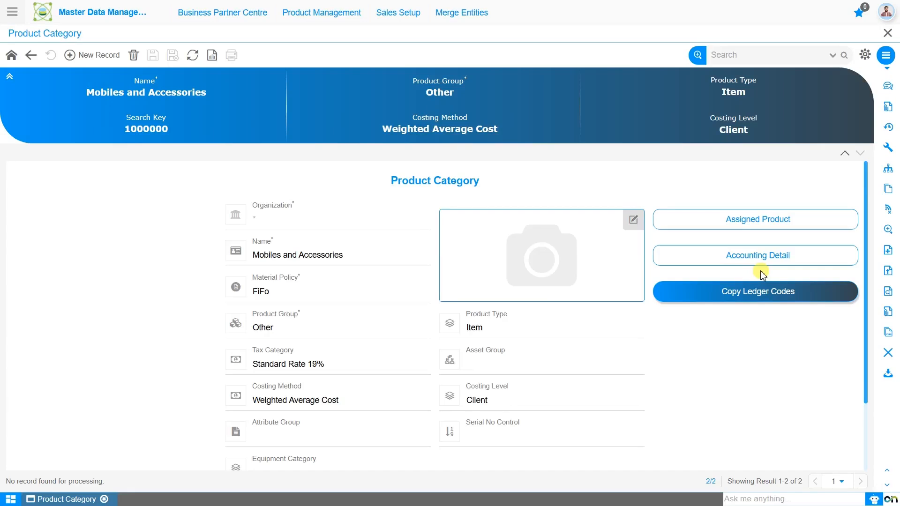
Step: Enable Show Accounting Tabs in the window preferences and save the changes
{"action": "left_click", "coordinate": [865, 56]}
{"action": "left_click", "coordinate": [855, 73]}
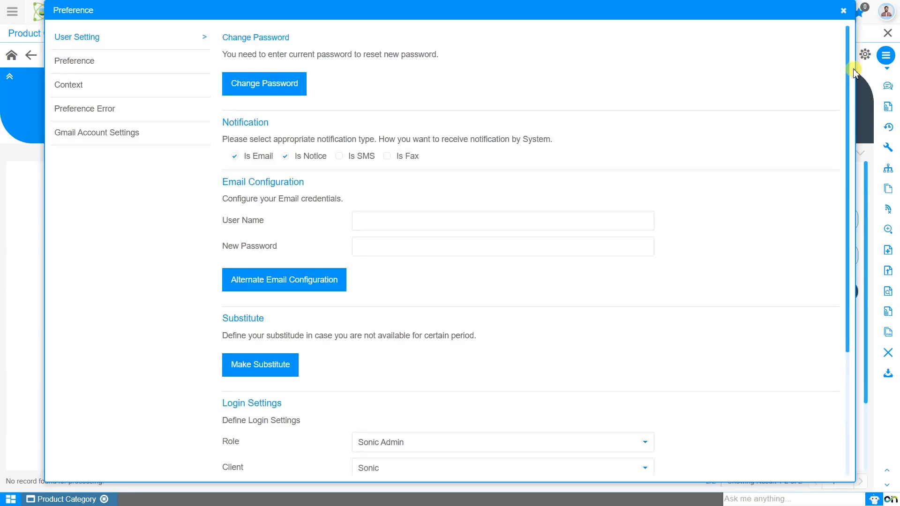
{"action": "left_click", "coordinate": [155, 63]}
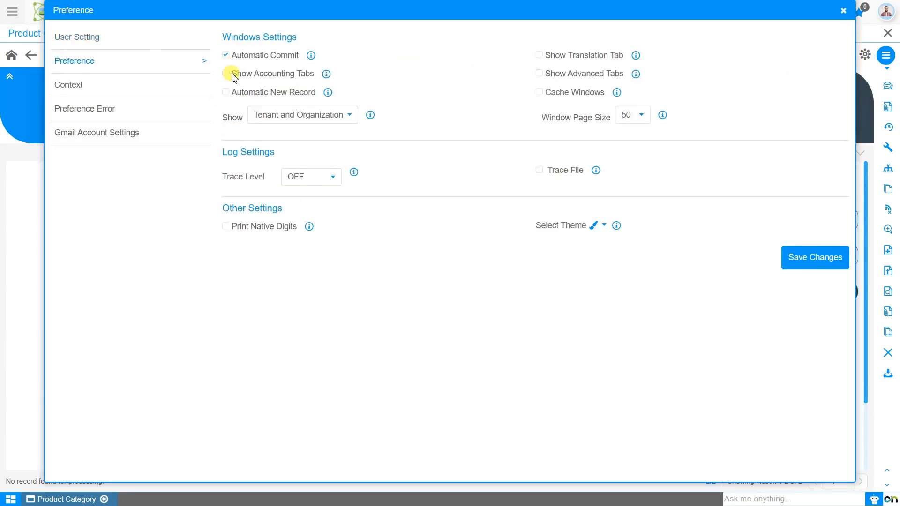
{"action": "left_click", "coordinate": [234, 75]}
{"action": "left_click", "coordinate": [816, 271]}
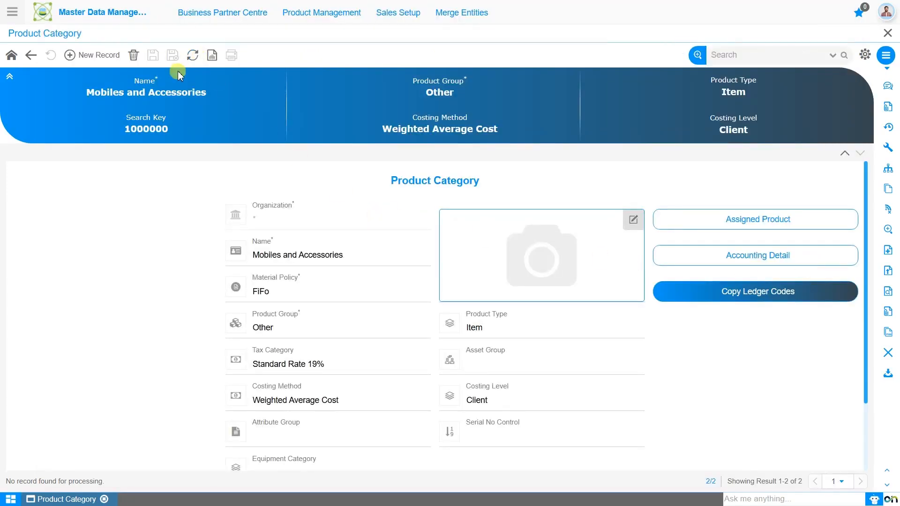
Step: Find the Cache Reset process and run it to clear the server cache
{"action": "key", "text": "alt+m"}
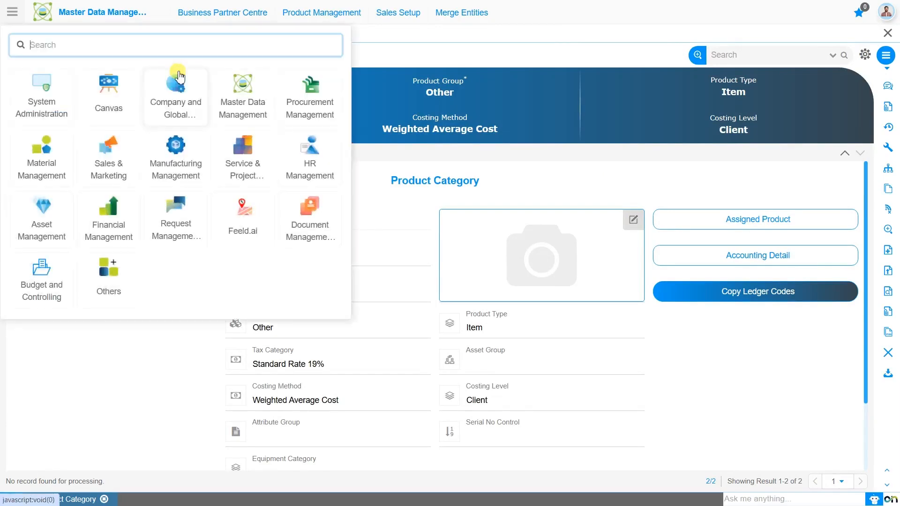
{"action": "type", "text": "cac"}
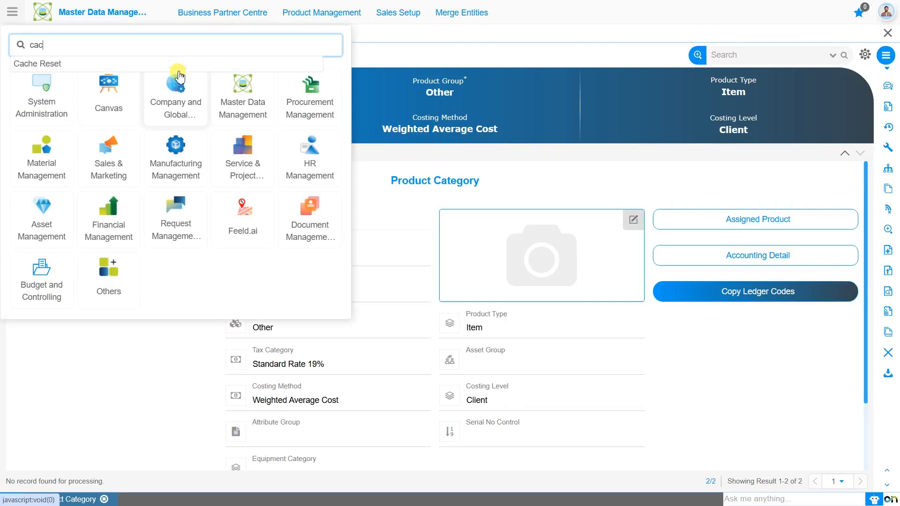
{"action": "left_click", "coordinate": [153, 67]}
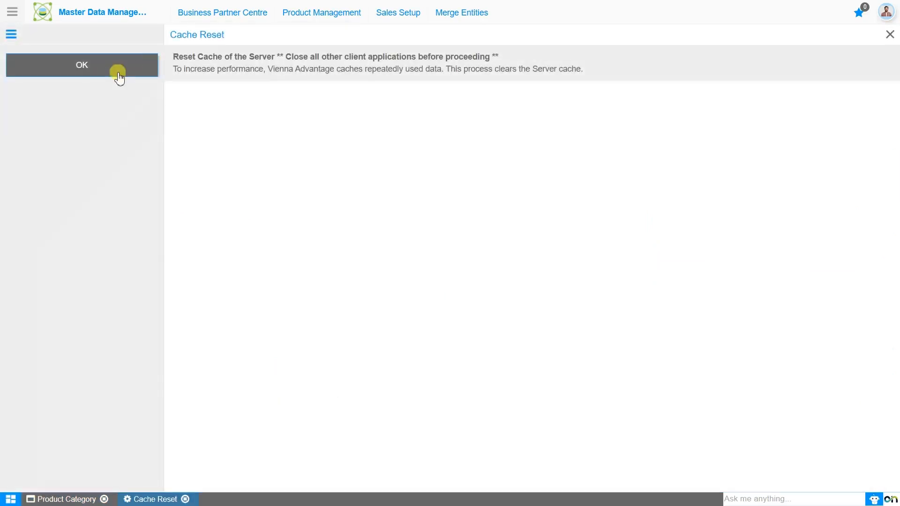
{"action": "left_click", "coordinate": [119, 75]}
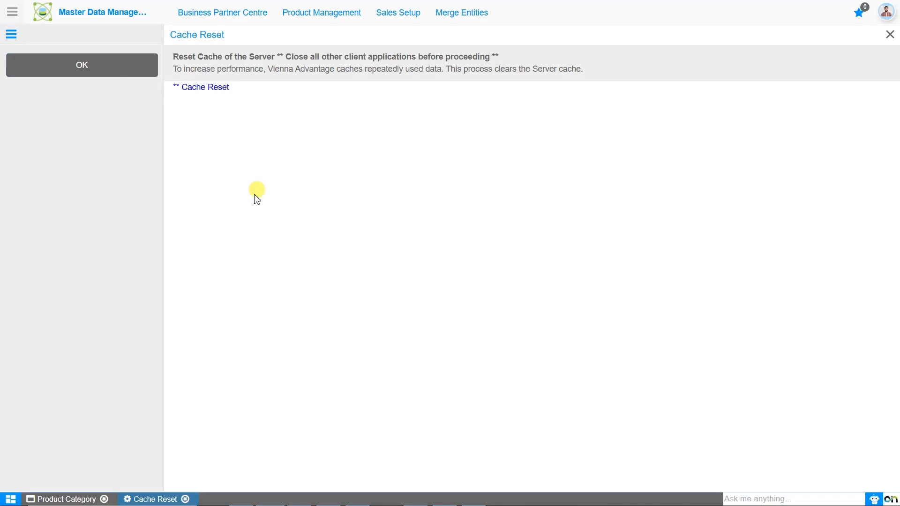
Step: Review the Mobiles and Accessories category's accounting detail records from Product COGS to Product asset, and return to the category record
{"action": "left_click", "coordinate": [75, 499]}
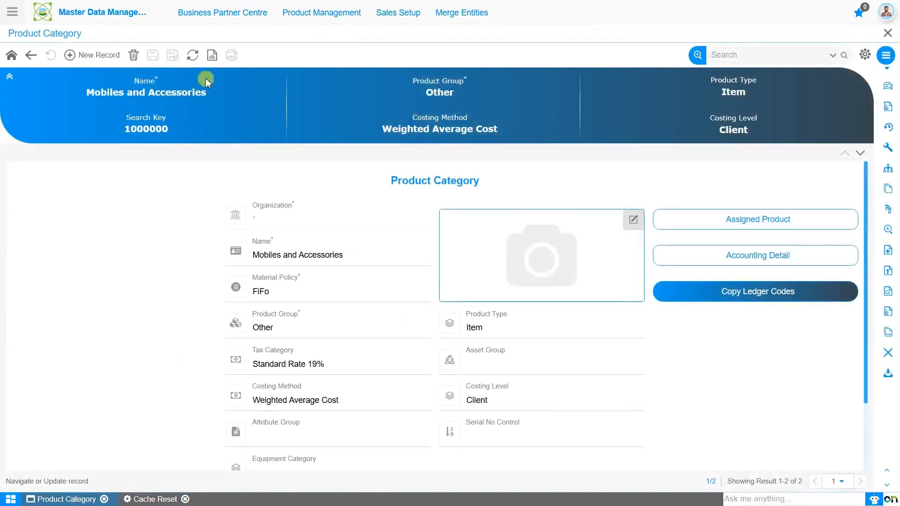
{"action": "left_click", "coordinate": [757, 256]}
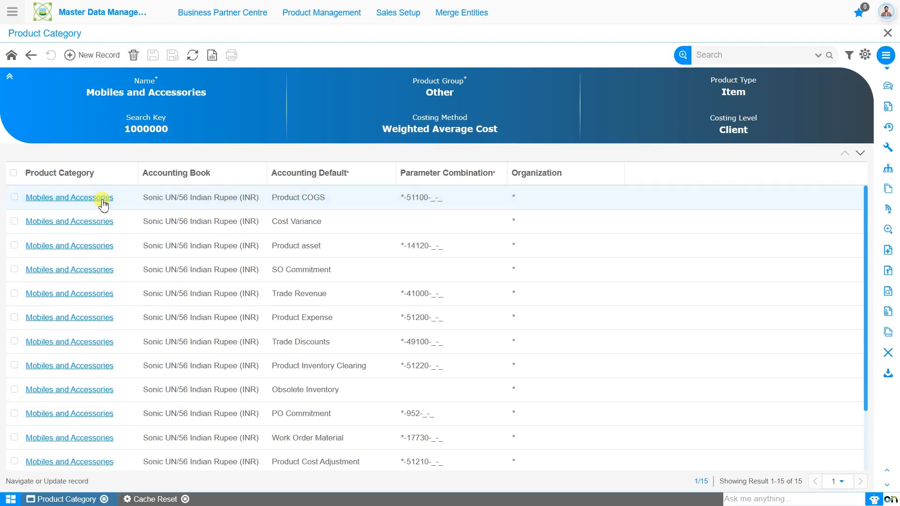
{"action": "left_click", "coordinate": [102, 199]}
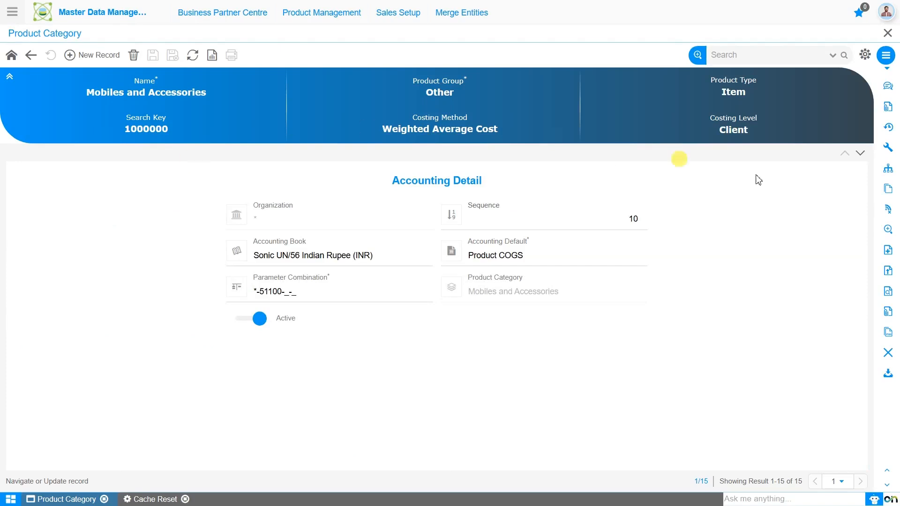
{"action": "double_click", "coordinate": [862, 155]}
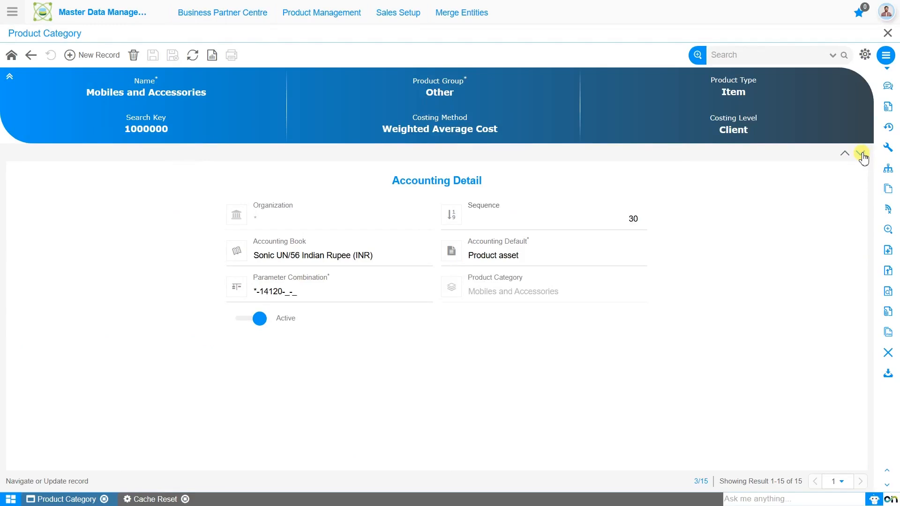
{"action": "left_click", "coordinate": [11, 56]}
{"action": "scroll", "coordinate": [136, 290], "scroll_direction": "down", "scroll_amount": 2}
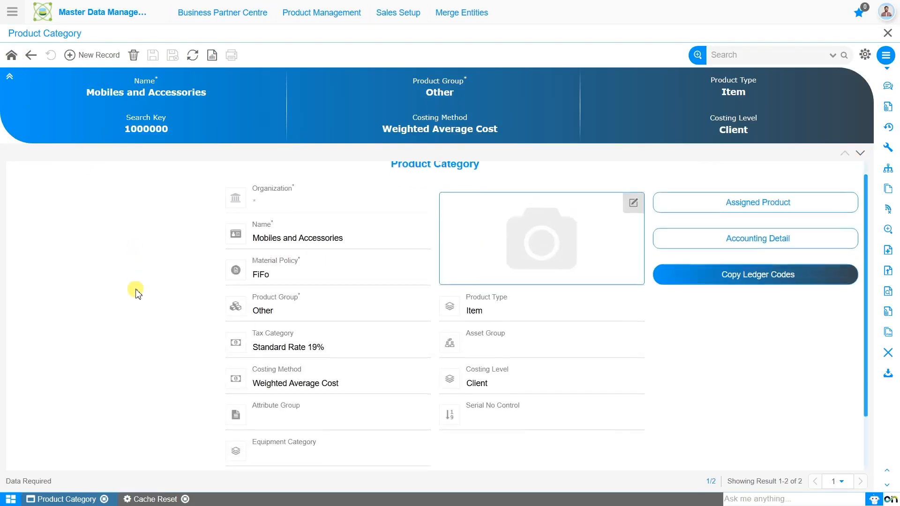
{"action": "scroll", "coordinate": [136, 290], "scroll_direction": "down", "scroll_amount": 1}
{"action": "scroll", "coordinate": [136, 290], "scroll_direction": "up", "scroll_amount": 2}
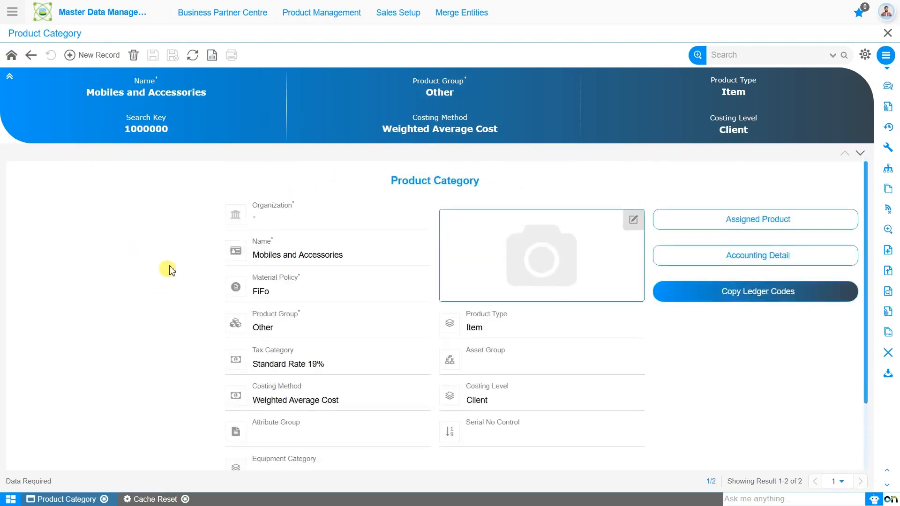